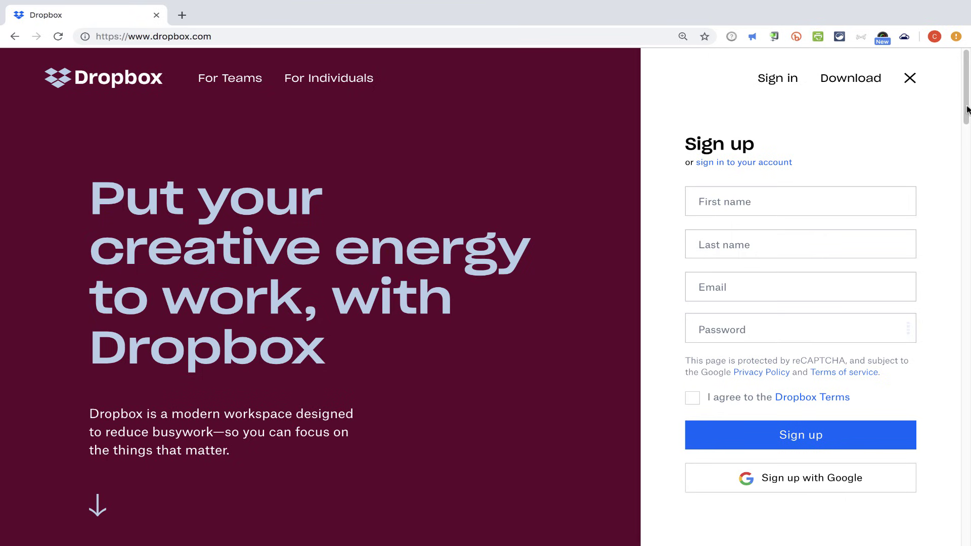
Step: Scroll down the dropbox.com homepage past the feature sections to 'For freelancers and solo workers'
scroll(956, 97, "down", 1)
scroll(956, 113, "down", 10)
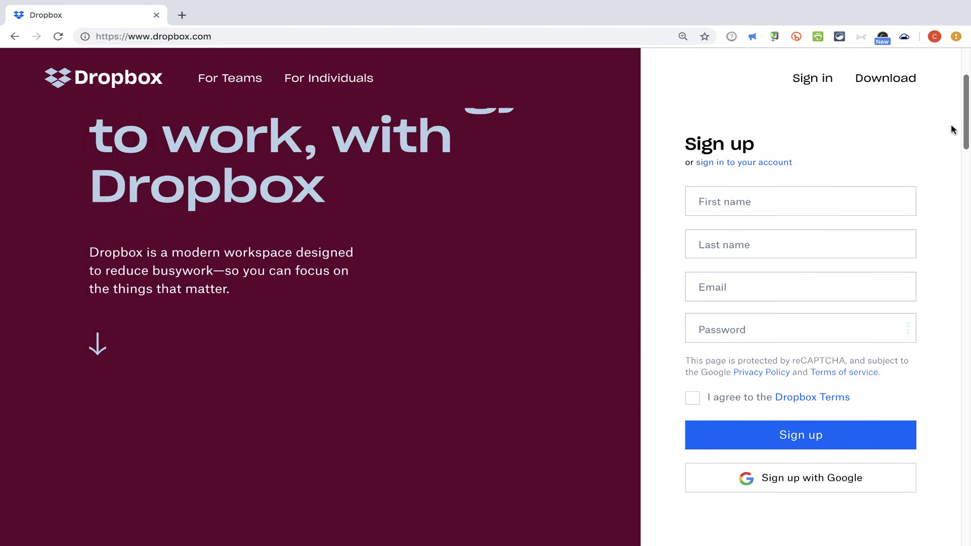
scroll(954, 175, "down", 2)
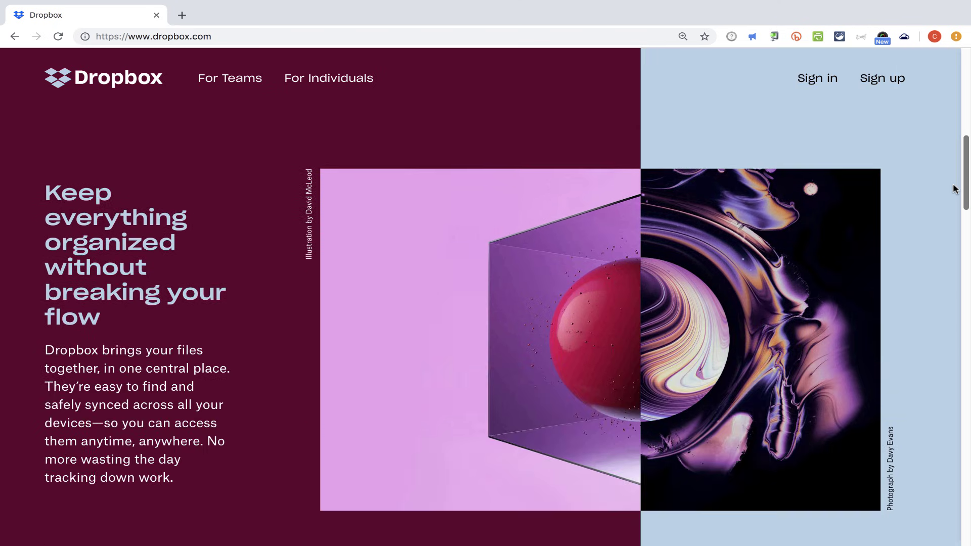
scroll(956, 188, "up", 3)
scroll(956, 182, "down", 3)
scroll(960, 186, "down", 3)
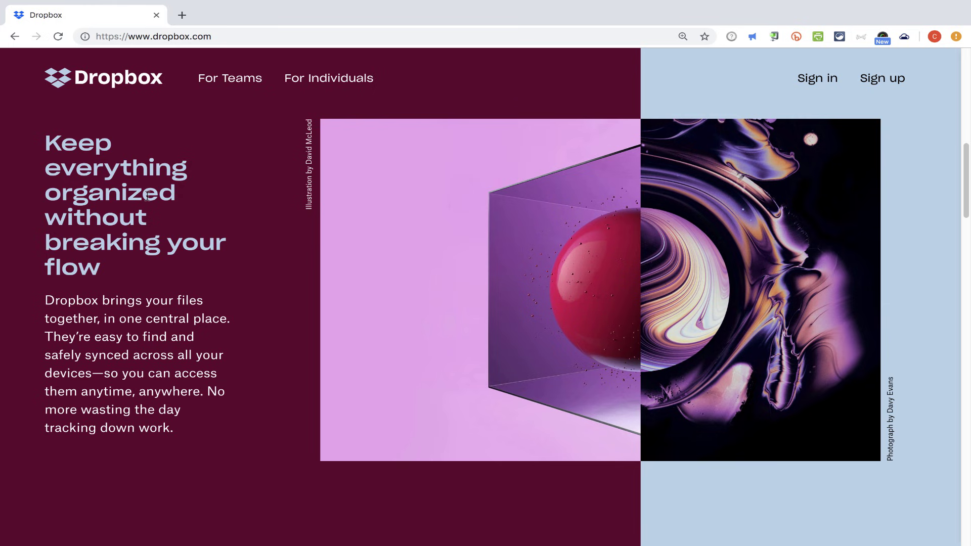
scroll(150, 334, "down", 1)
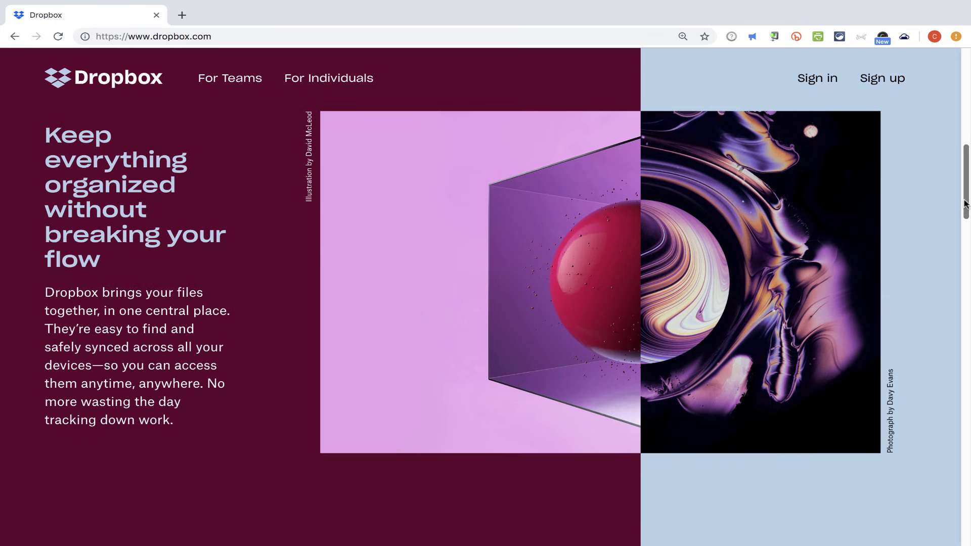
left_click_drag(966, 204, 969, 298)
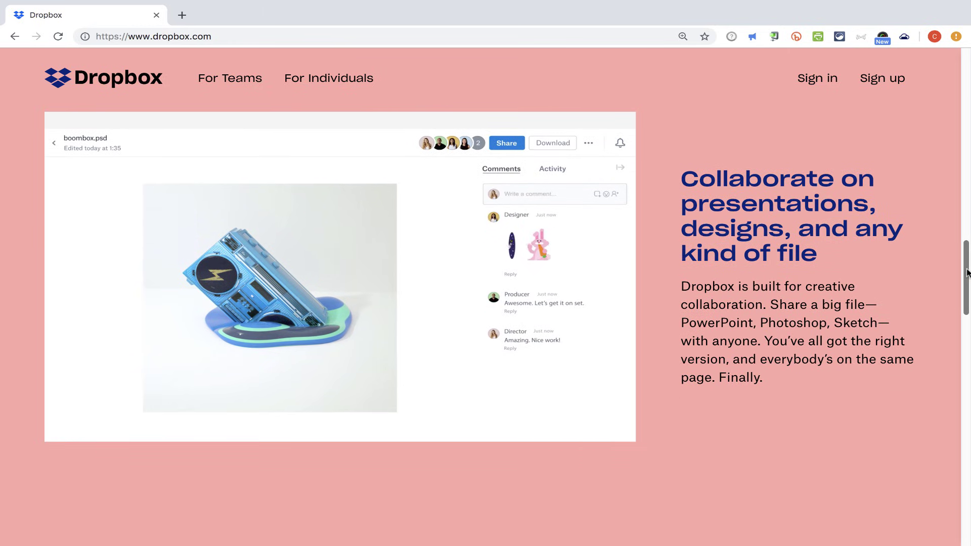
left_click_drag(967, 272, 968, 423)
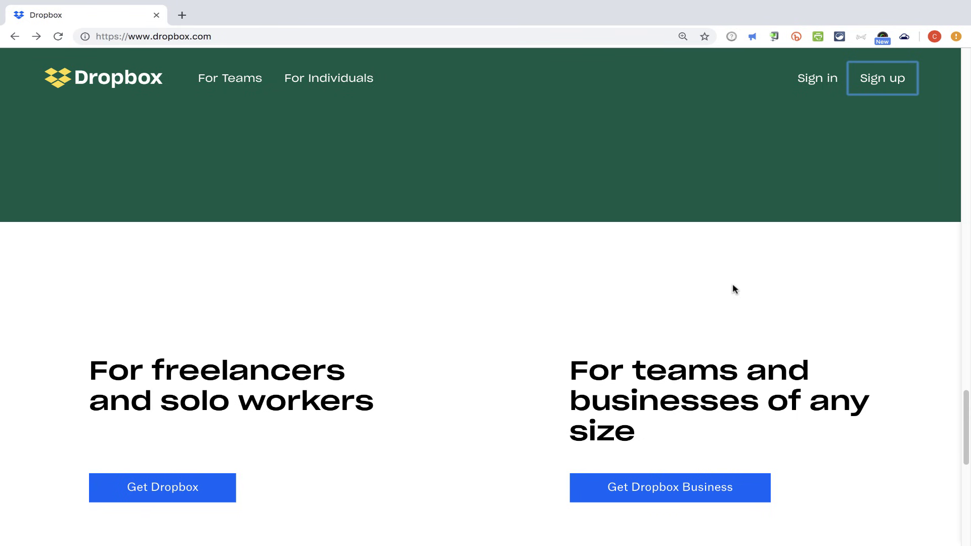
Step: Open and dismiss the sign-up form, then continue to the dropbox.com/individual plans page
left_click(883, 79)
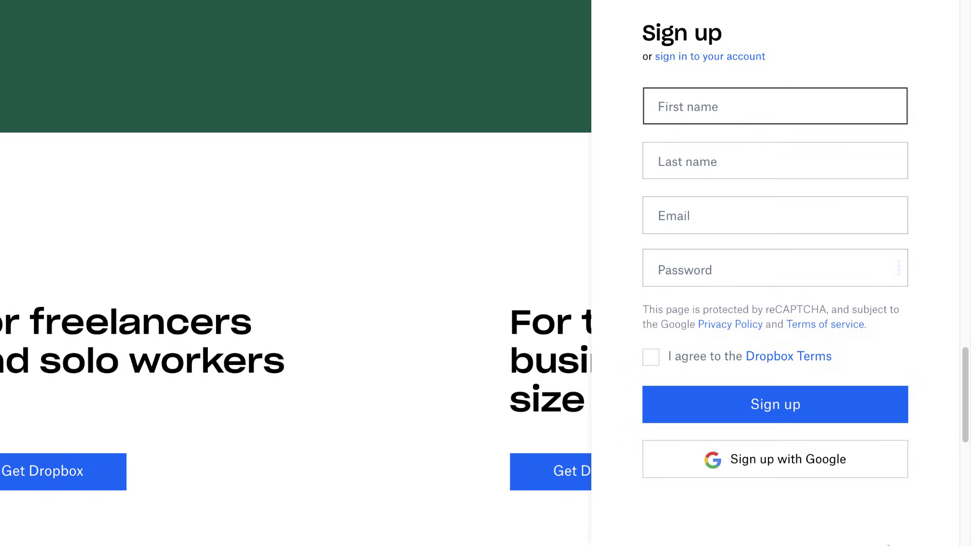
left_click(840, 0)
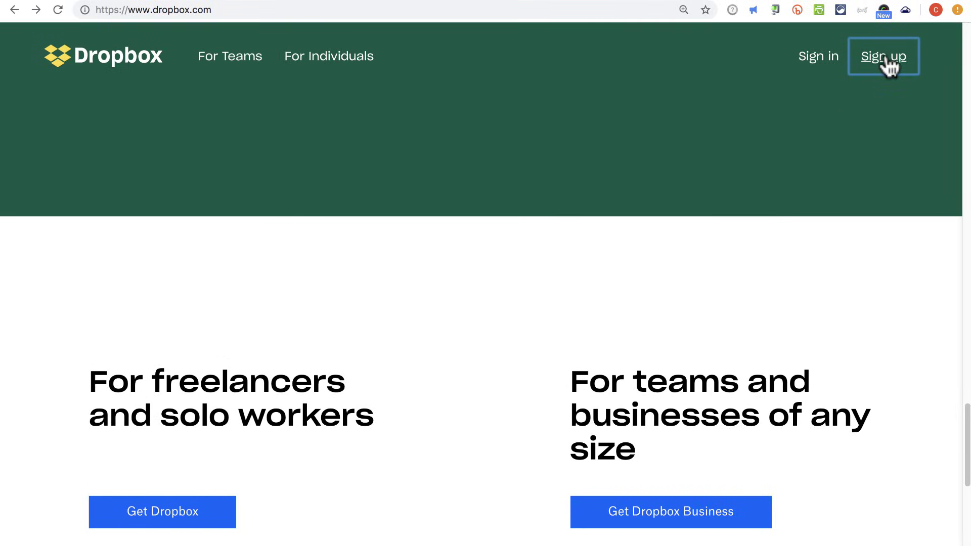
scroll(571, 210, "down", 1)
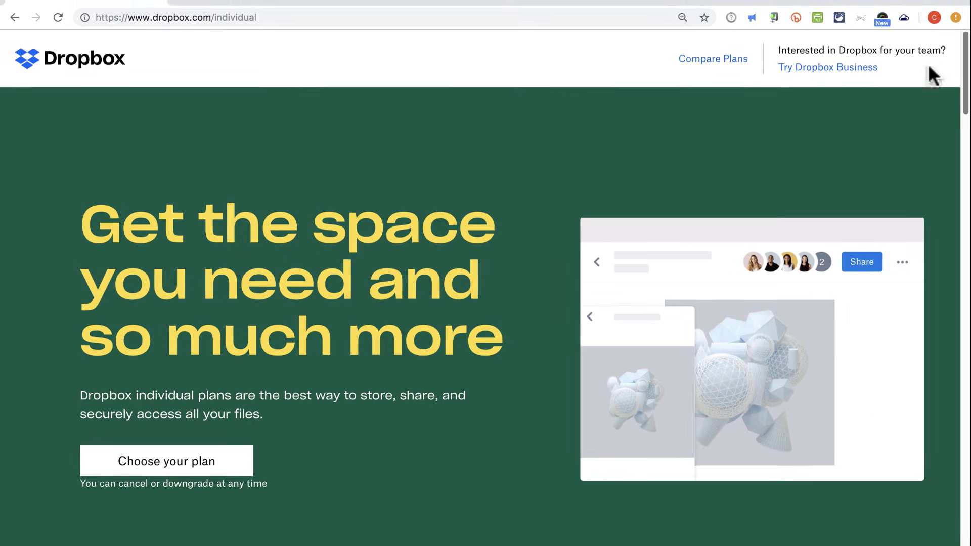
Step: Scroll to the plan cards and choose Sign up under the free Basic plan
scroll(928, 127, "down", 12)
scroll(954, 185, "down", 1)
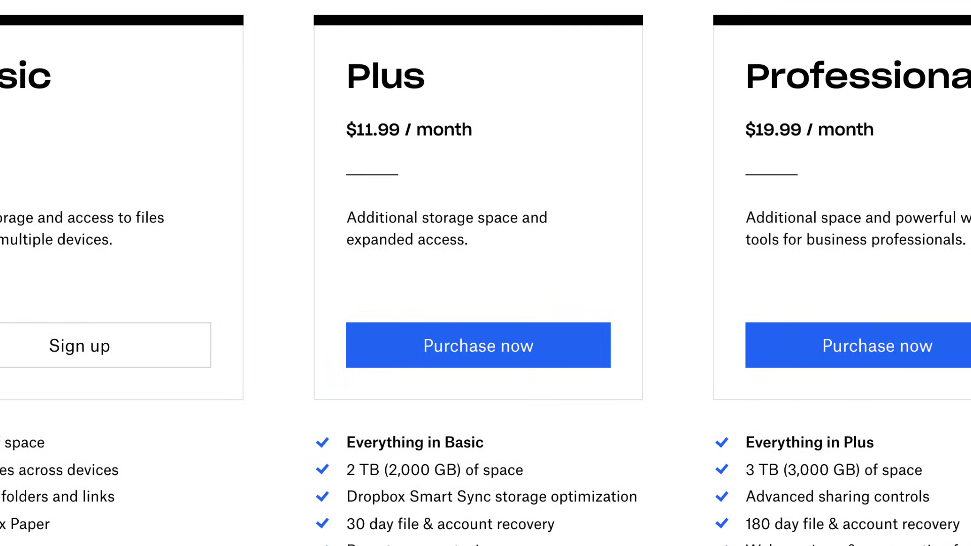
scroll(494, 358, "down", 3)
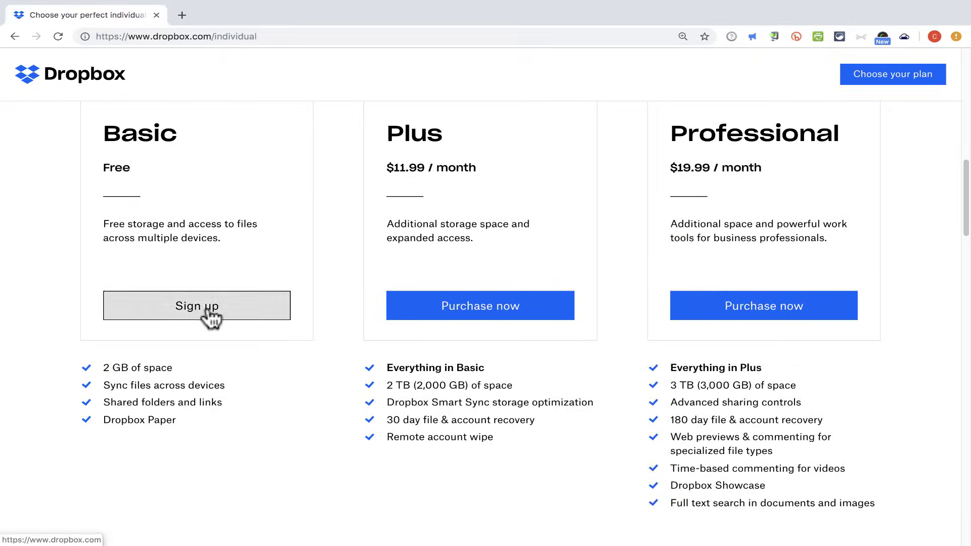
left_click(209, 310)
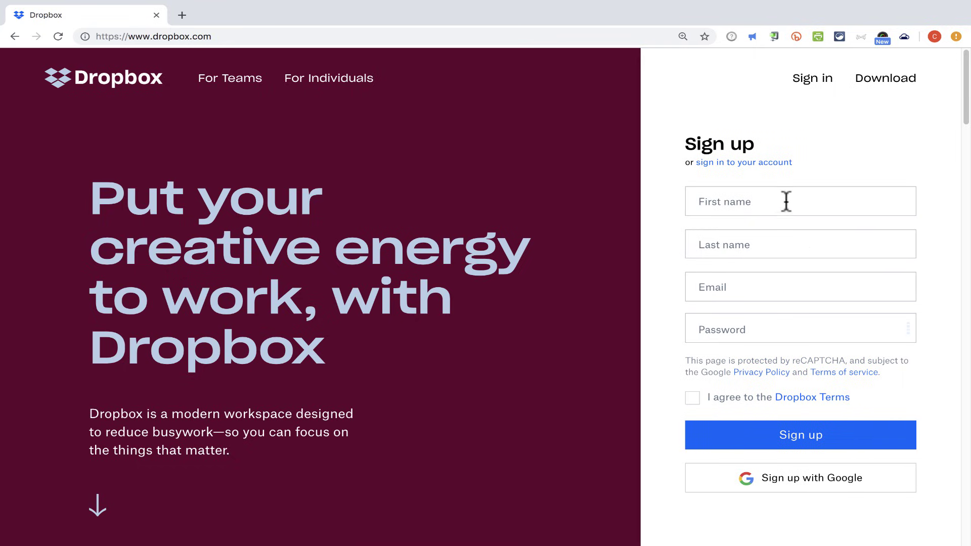
Step: Start filling in the account sign-up form at the First name field
left_click(769, 203)
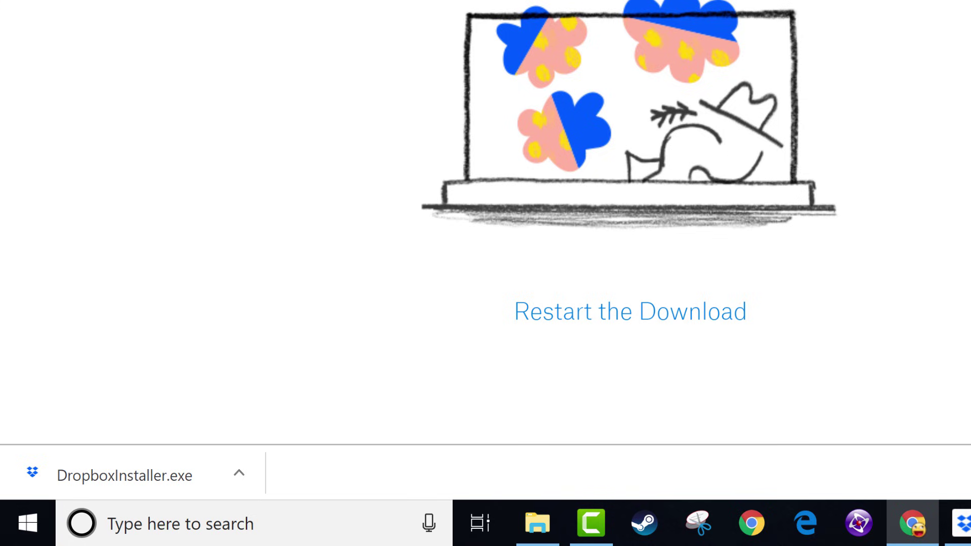
Step: Run DropboxInstaller.exe from the browser's download bar to install Dropbox
left_click(104, 478)
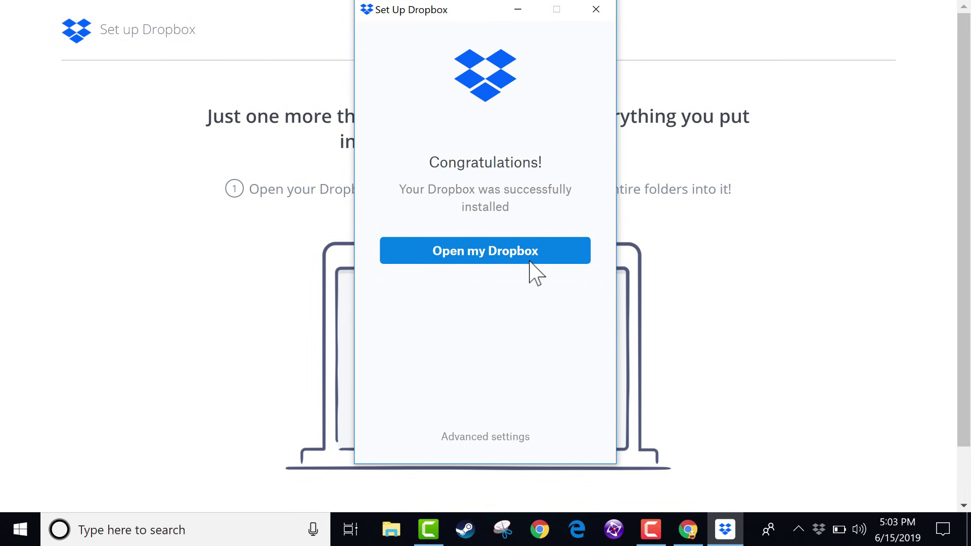
Step: Show Advanced settings and keep the Dropbox folder location at the default C:\ path
left_click(497, 437)
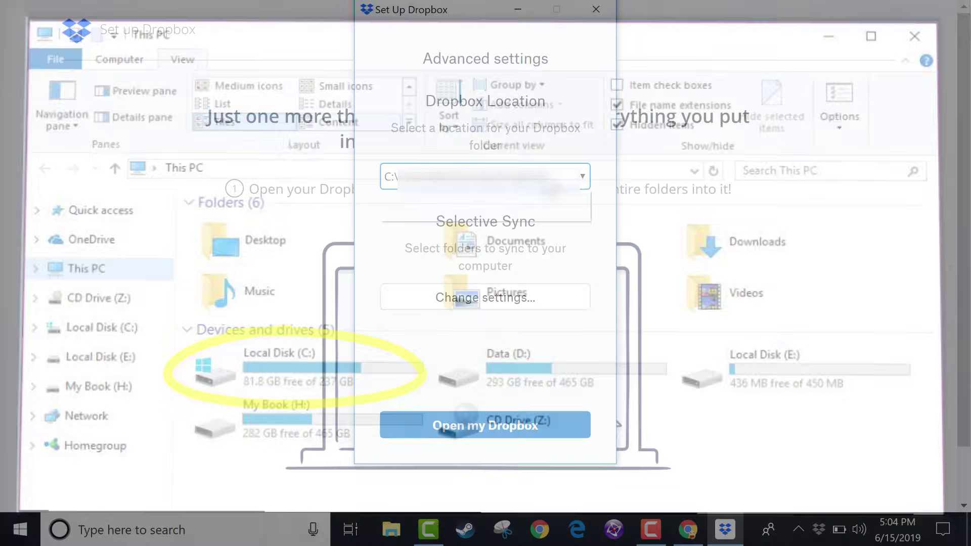
left_click(471, 177)
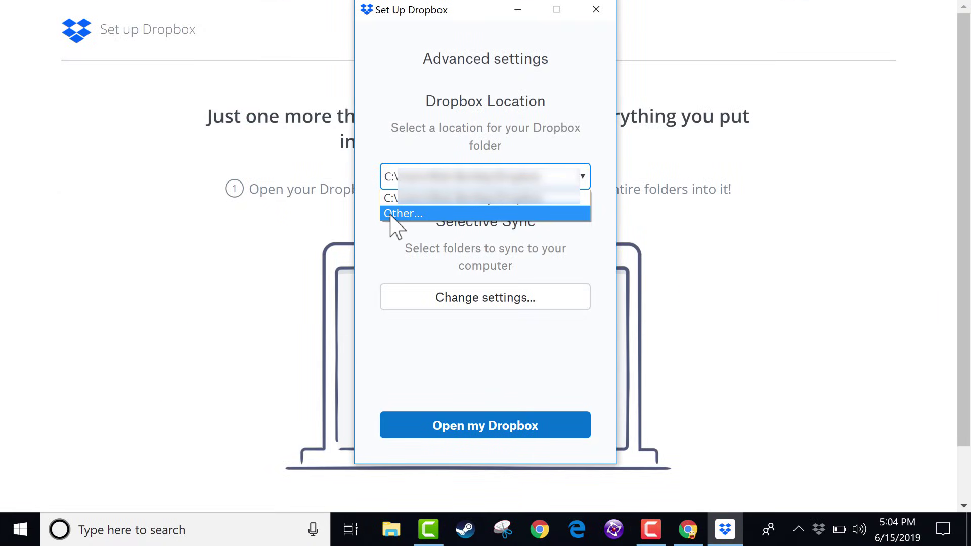
left_click(523, 188)
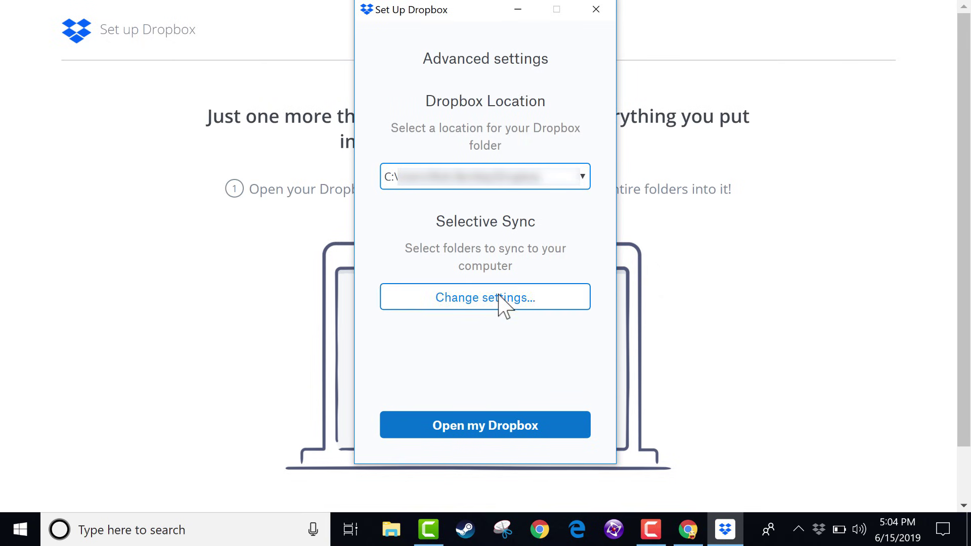
left_click(445, 223)
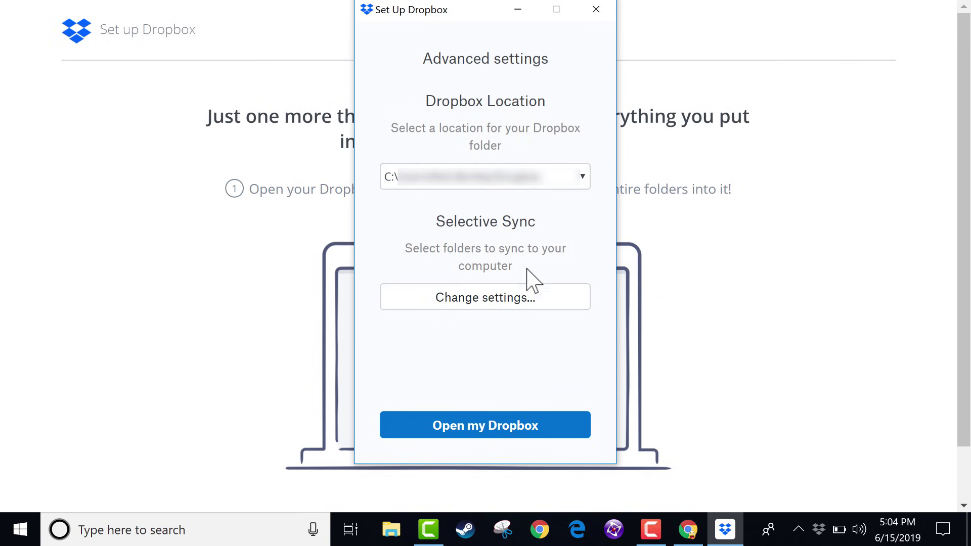
left_click(503, 298)
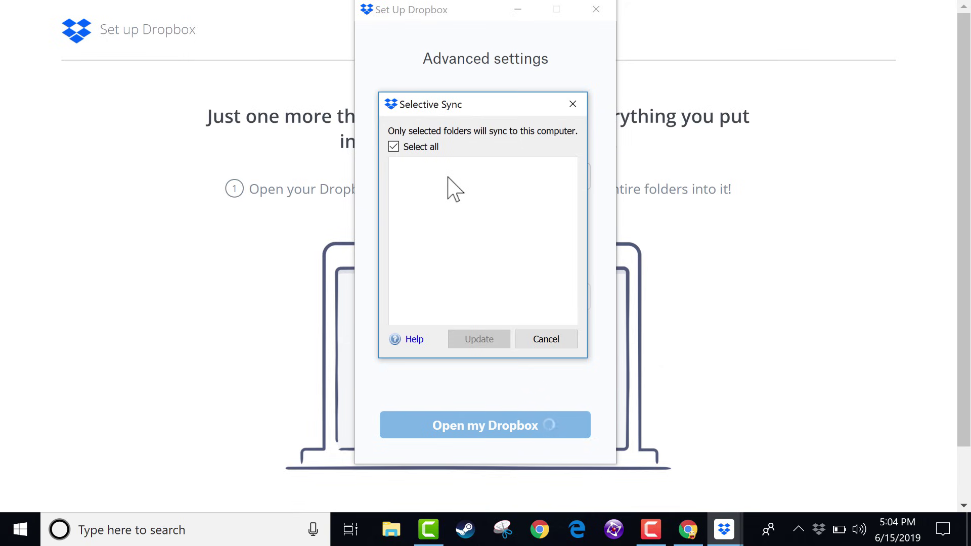
left_click(573, 106)
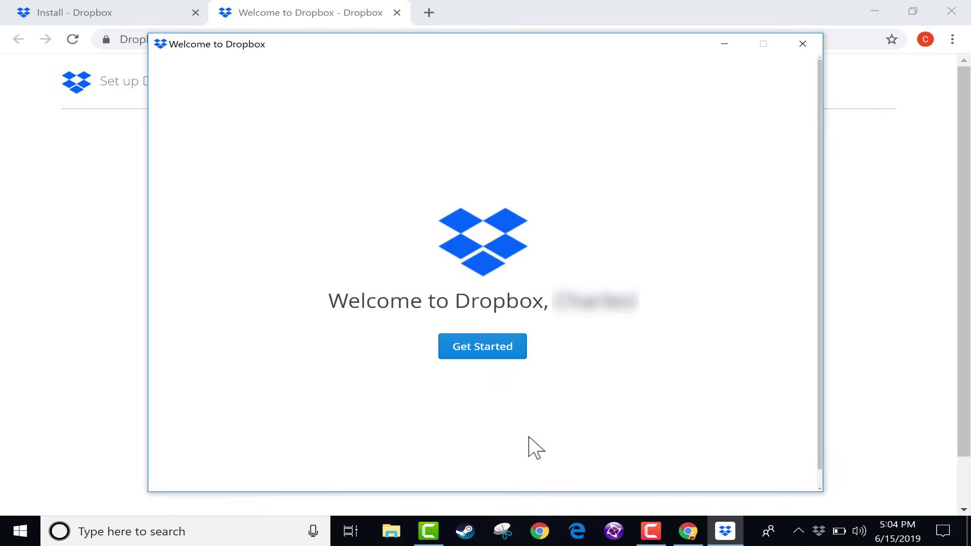
Step: Step through the Welcome to Dropbox pages (Get Started, Next, Next, Continue) to the sync choice
left_click(501, 348)
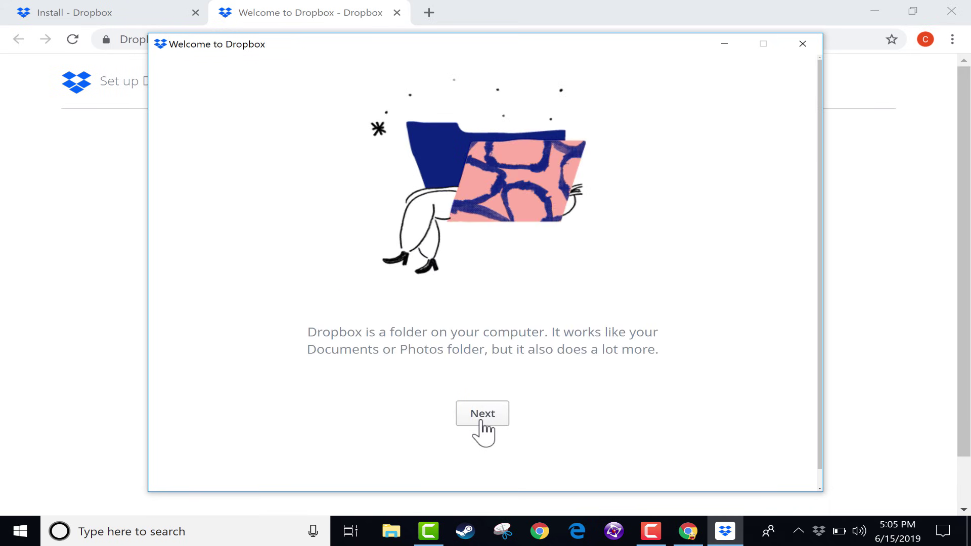
left_click(483, 419)
left_click(483, 420)
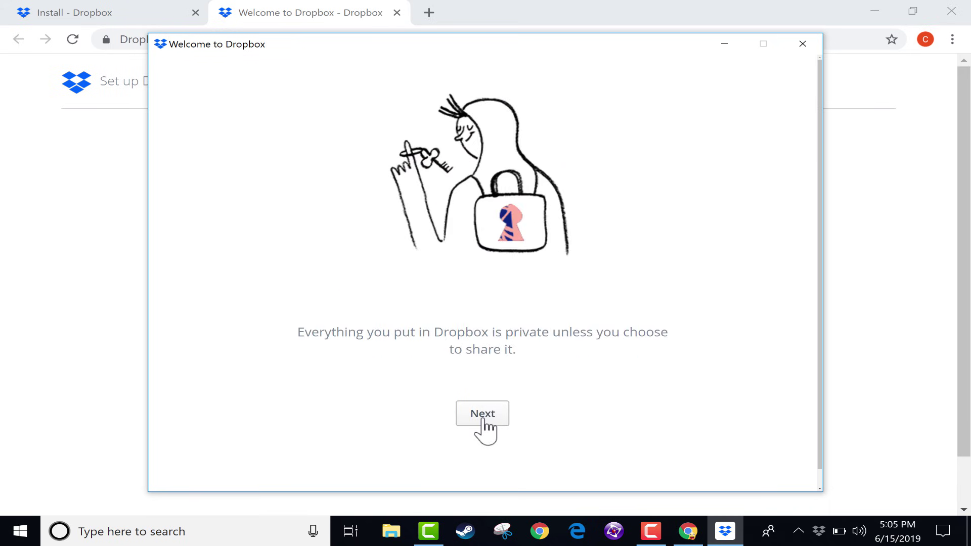
left_click(483, 420)
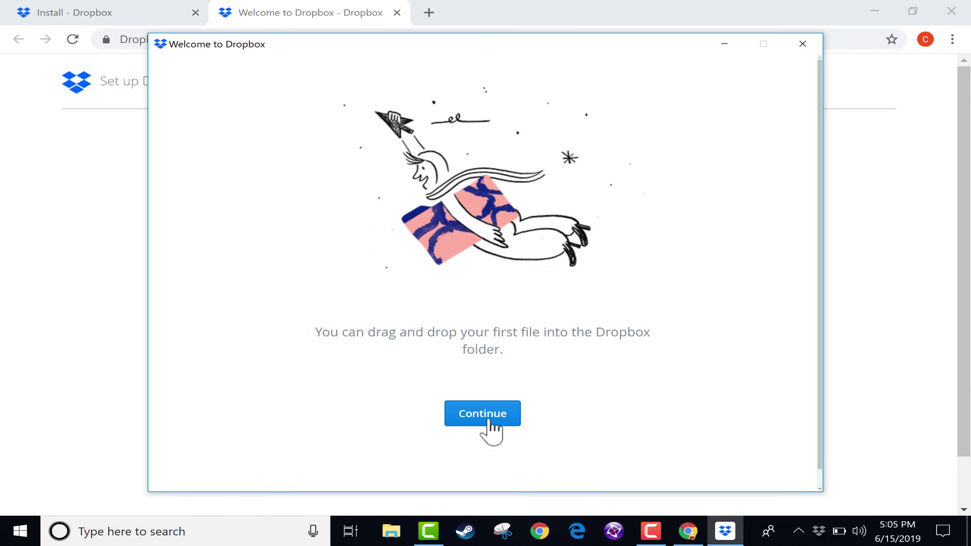
left_click(491, 427)
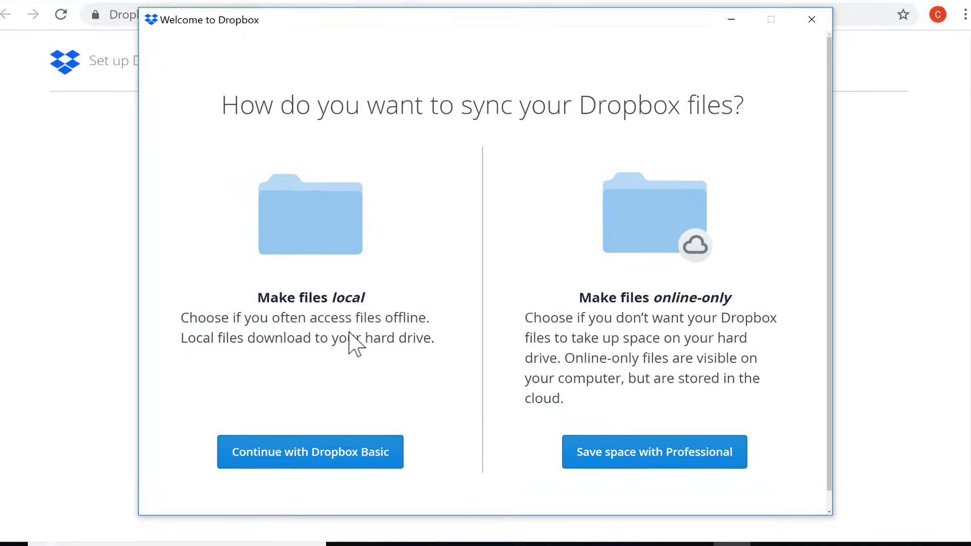
Step: Choose 'Continue with Dropbox Basic' to keep files stored locally
left_click(337, 460)
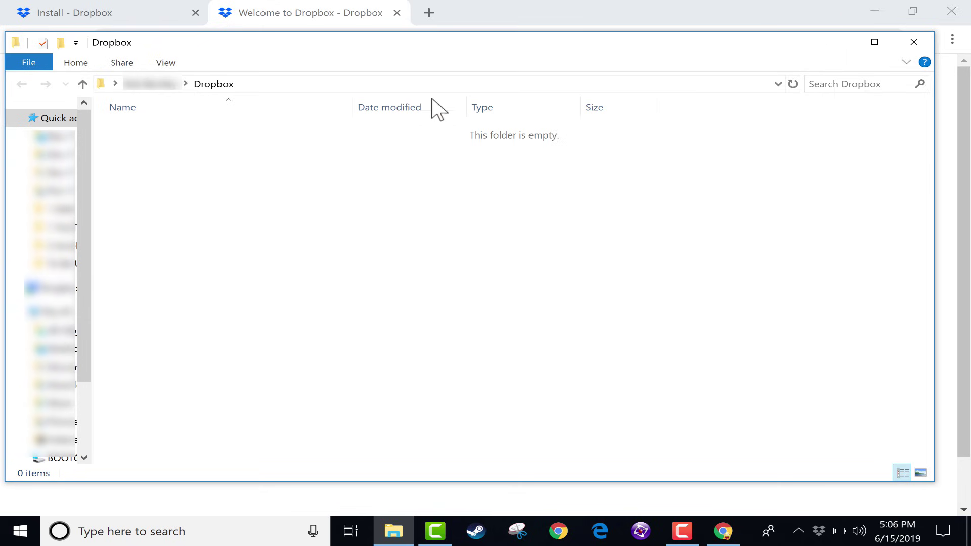
Step: Snap the Explorer Dropbox folder window to the left half of the screen beside Chrome
left_click_drag(479, 42, 1, 91)
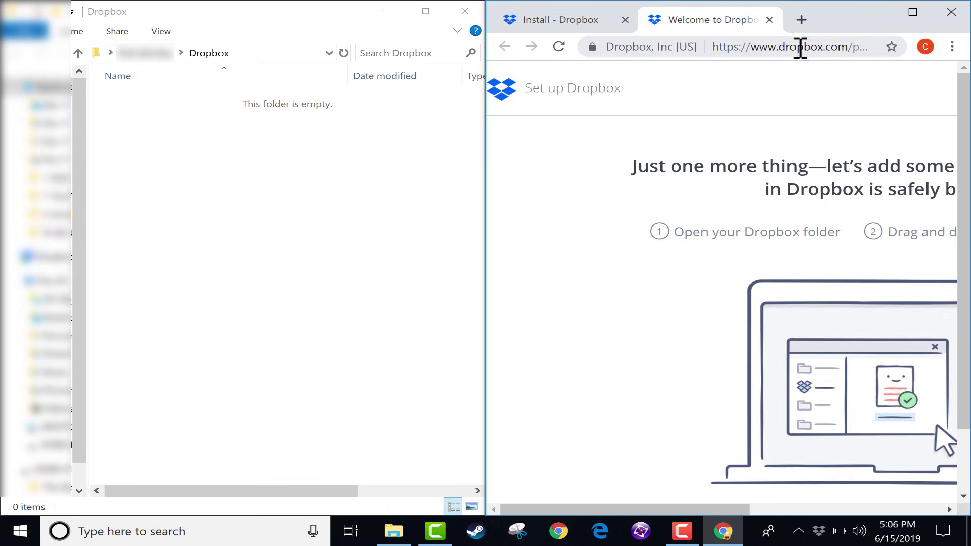
Step: Move the Explorer window aside and scroll the Chrome setup page to the 'Waiting for you to add a file' message
left_click_drag(320, 23, 10, 43)
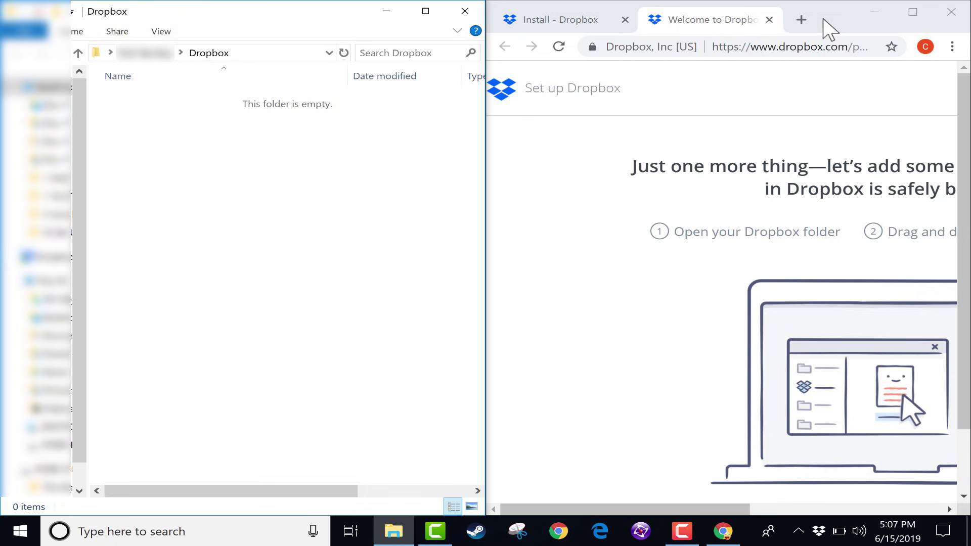
left_click(870, 80)
scroll(673, 501, "down", 3)
left_click_drag(673, 504, 708, 499)
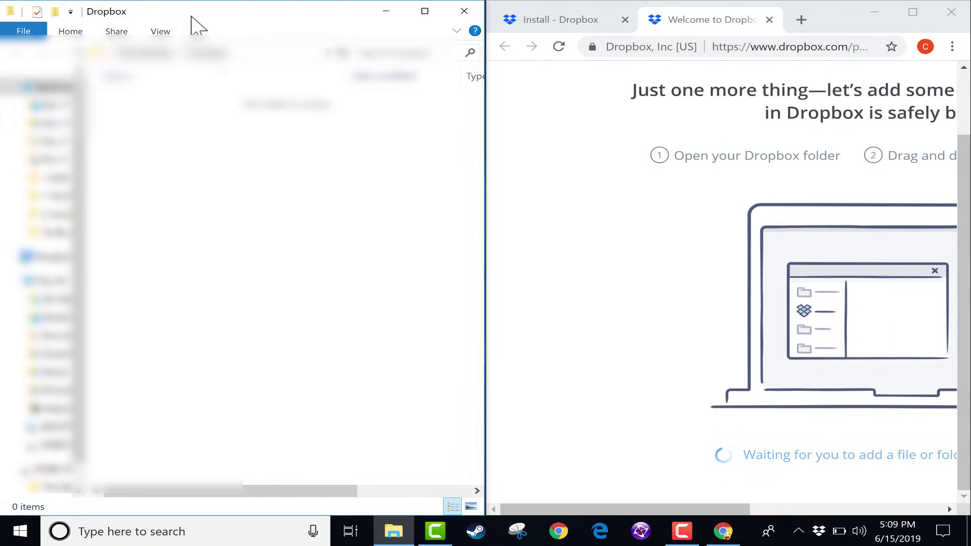
Step: Move the Dropbox tips document from the desktop into the Dropbox folder and snap Explorer left beside the sync confirmation
left_click_drag(196, 20, 358, 58)
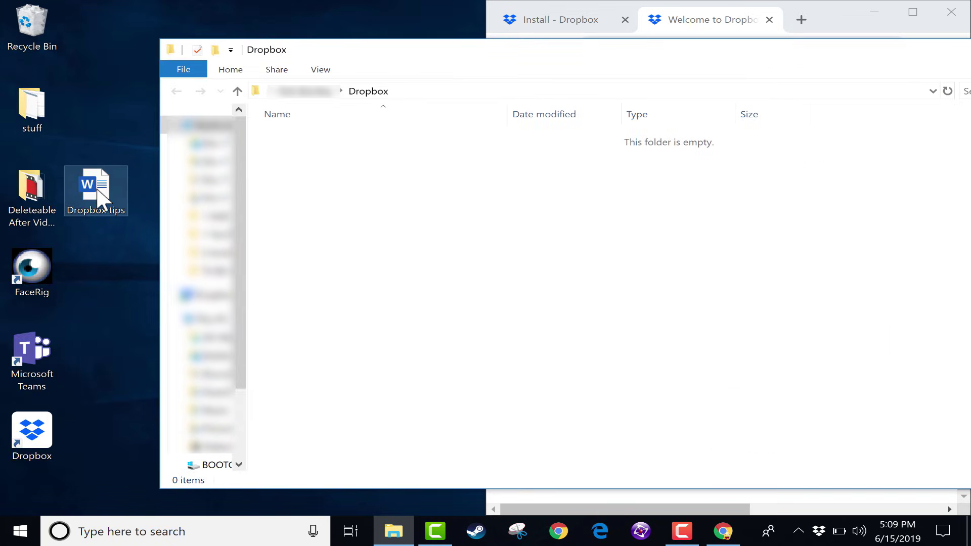
left_click_drag(97, 189, 427, 243)
key("super+Left")
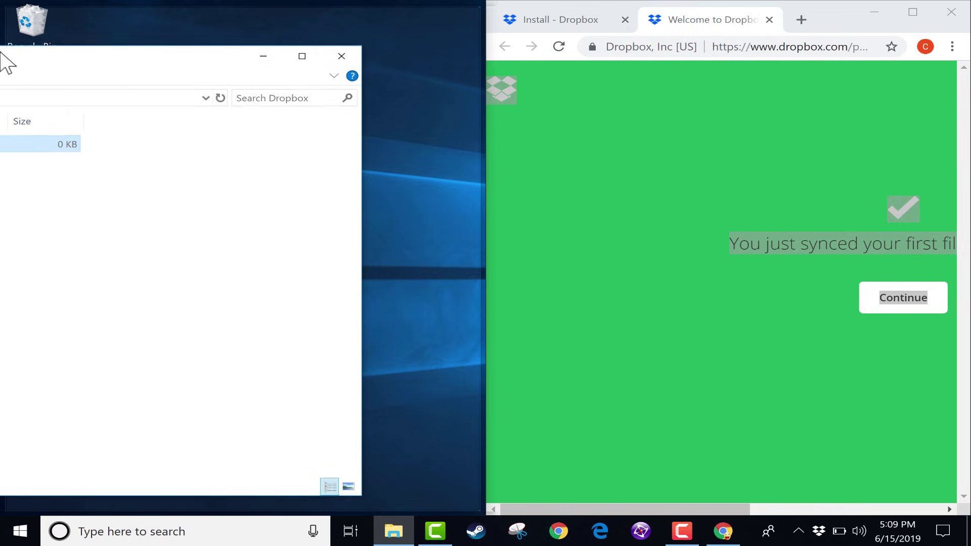
left_click(748, 140)
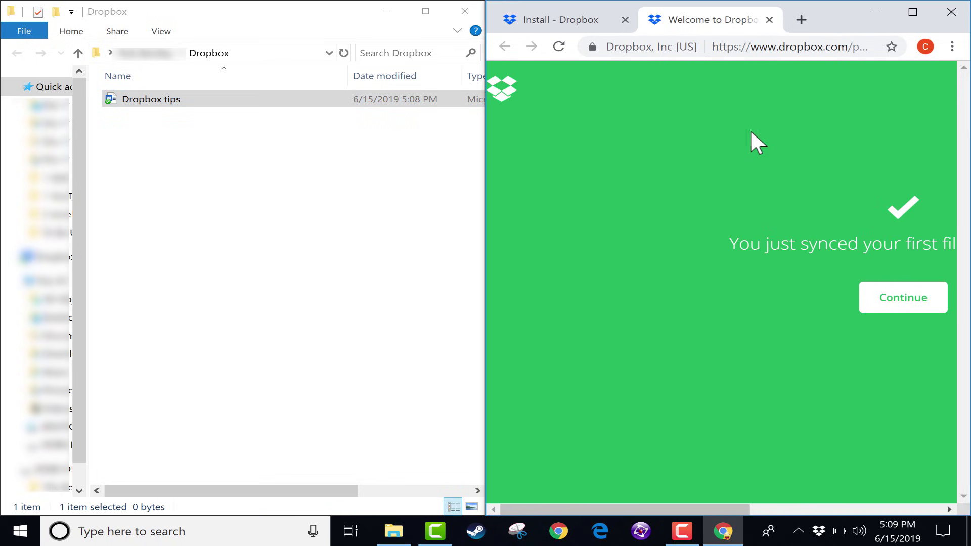
left_click_drag(757, 511, 891, 506)
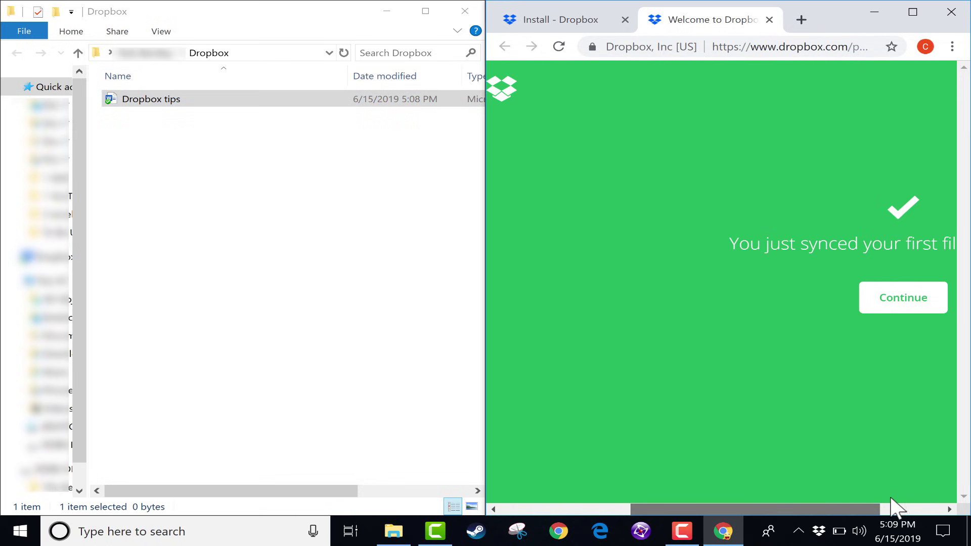
Step: Continue past the first-sync page, find Dropbox tips.docx in the online Files list, and close Chrome
left_click(913, 302)
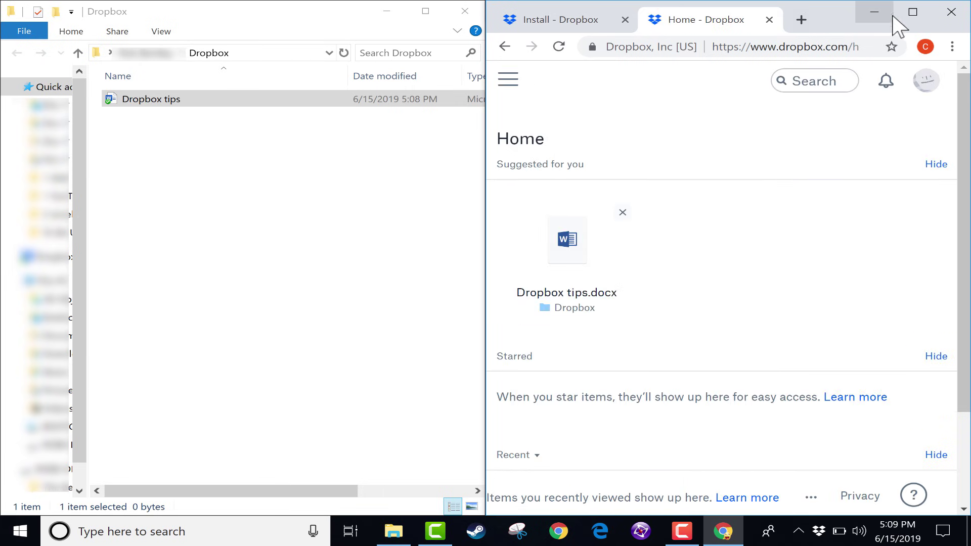
left_click(911, 11)
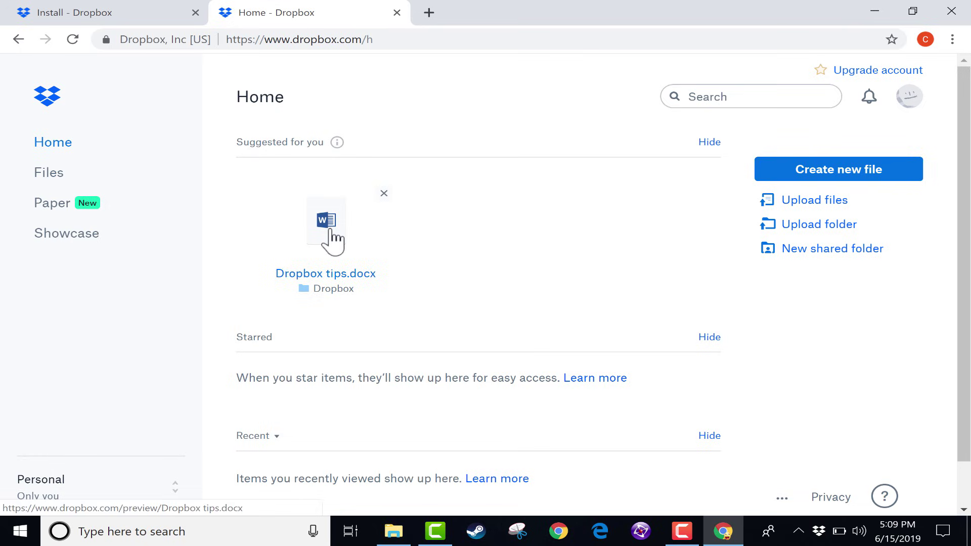
left_click(400, 529)
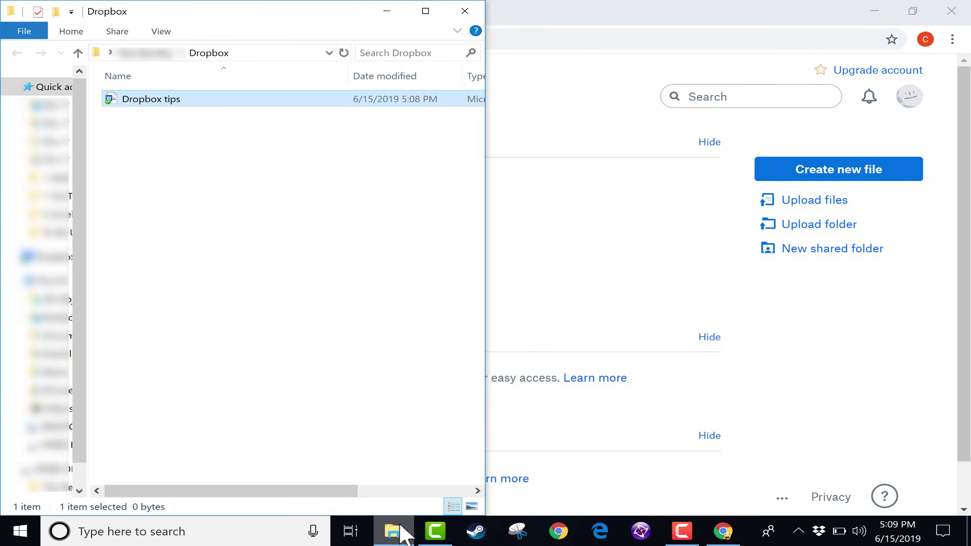
left_click(617, 108)
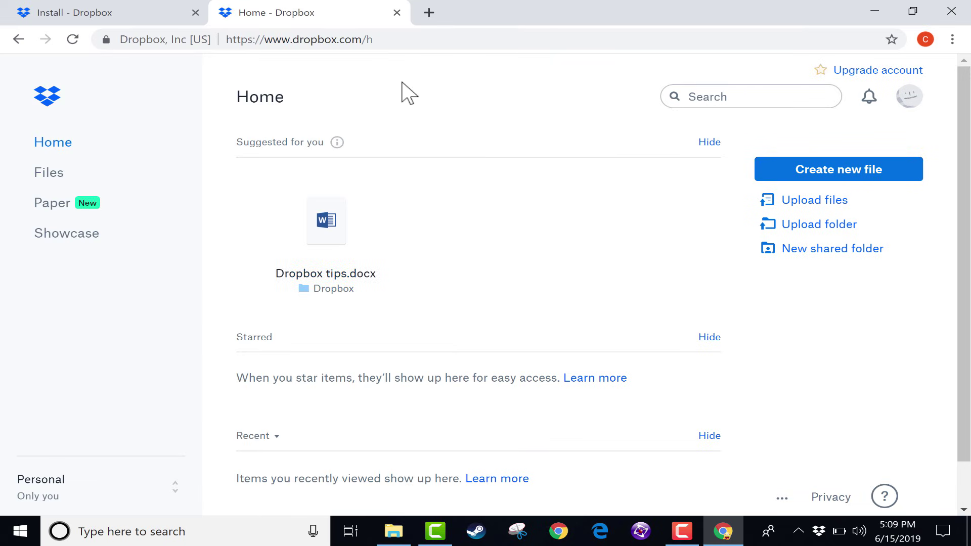
left_click(49, 180)
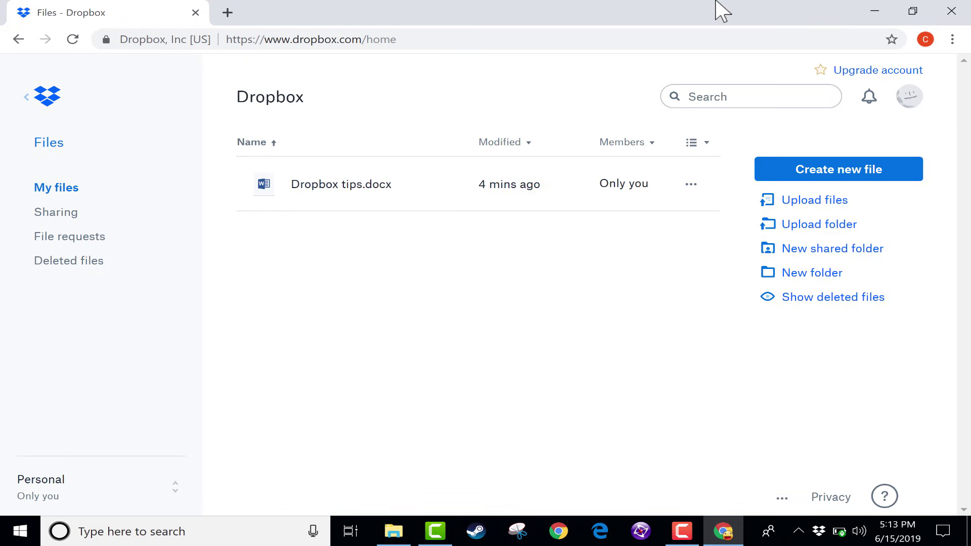
left_click(961, 6)
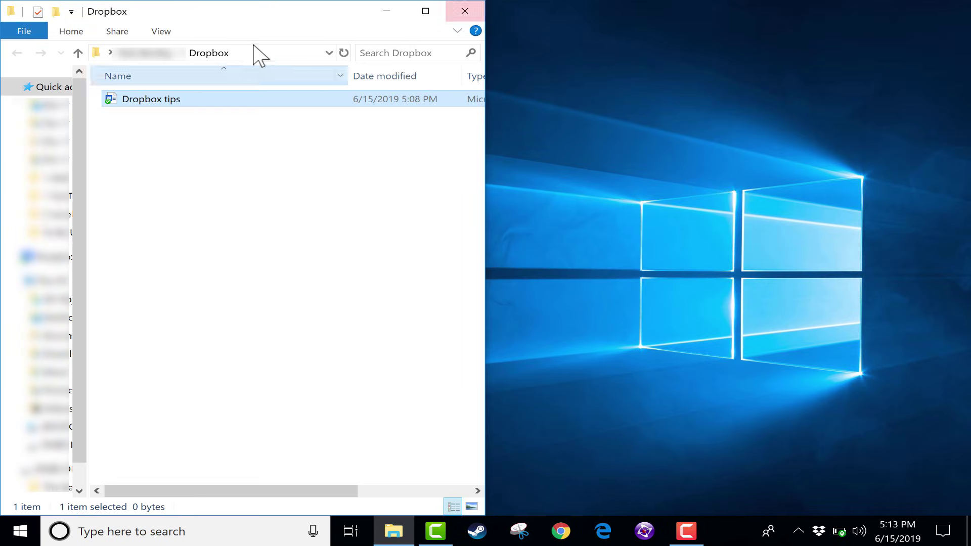
Step: Close Explorer, check Dropbox tips.docx in the tray panel's activity, and reopen the Dropbox folder there
left_click(464, 13)
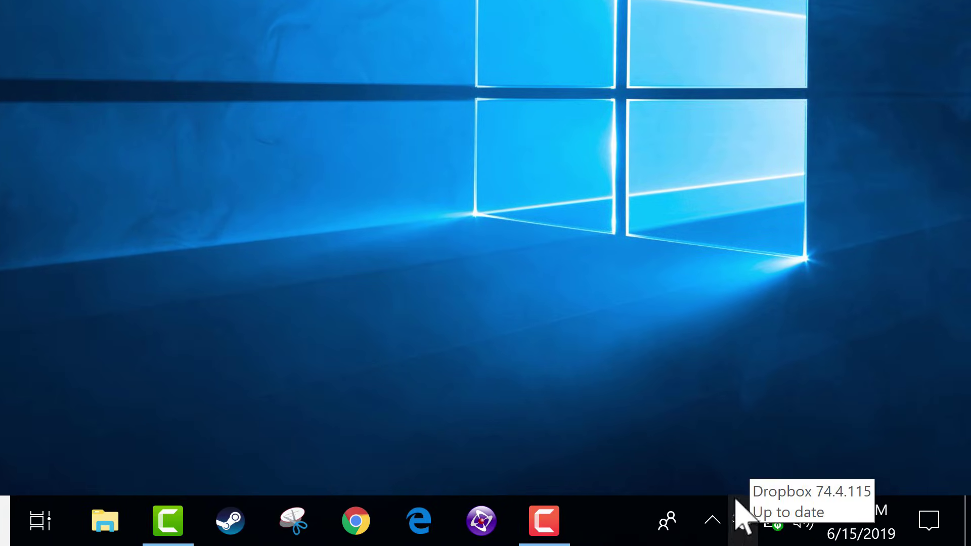
left_click(741, 526)
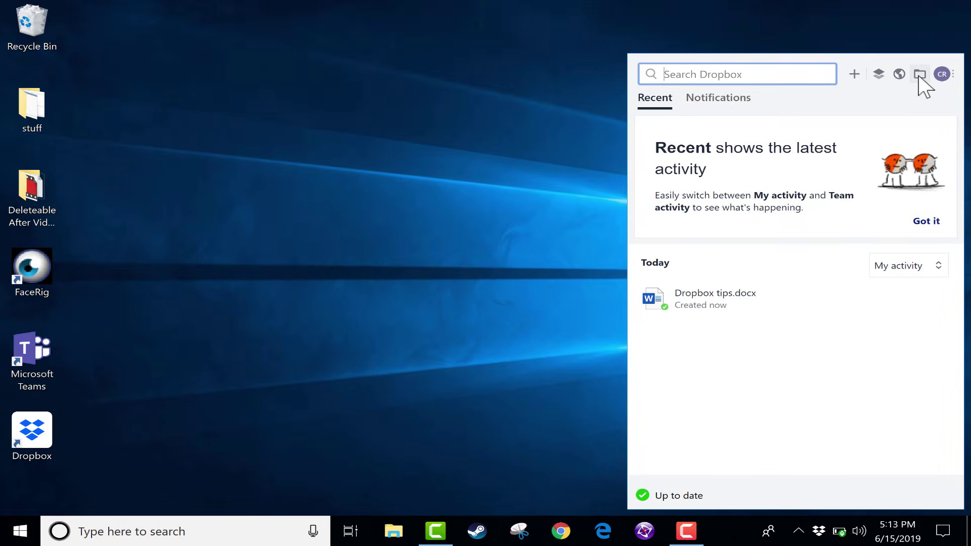
left_click(919, 75)
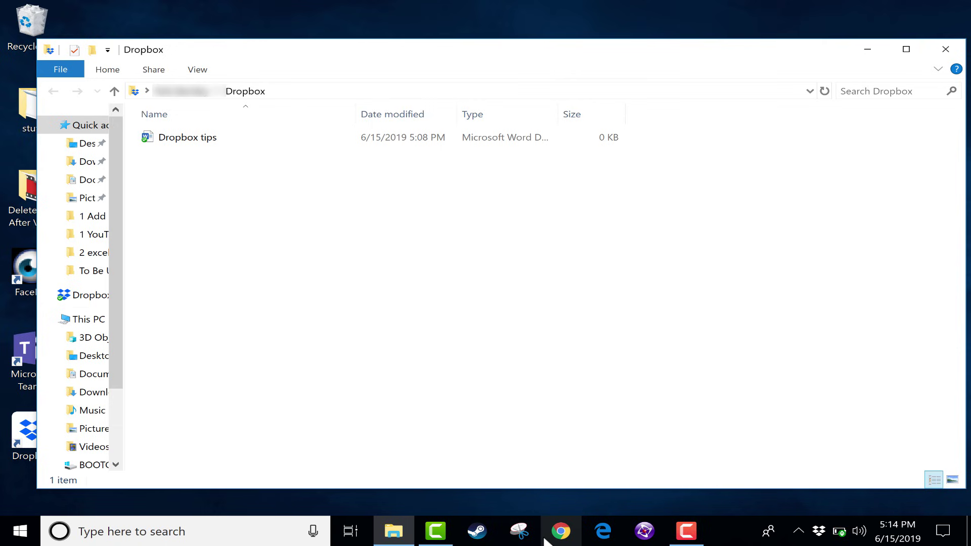
Step: Go back to Dropbox online and open Settings from the account avatar menu
left_click(548, 537)
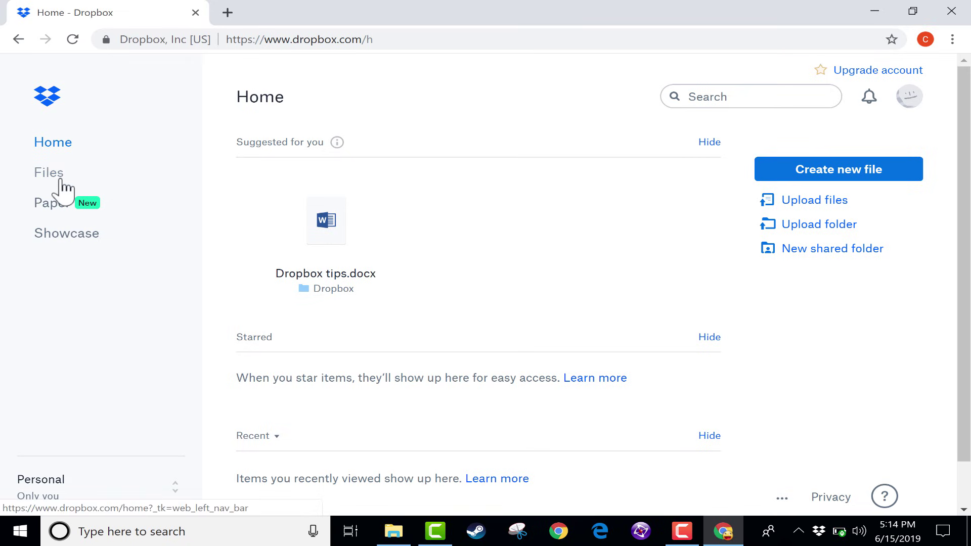
left_click(910, 99)
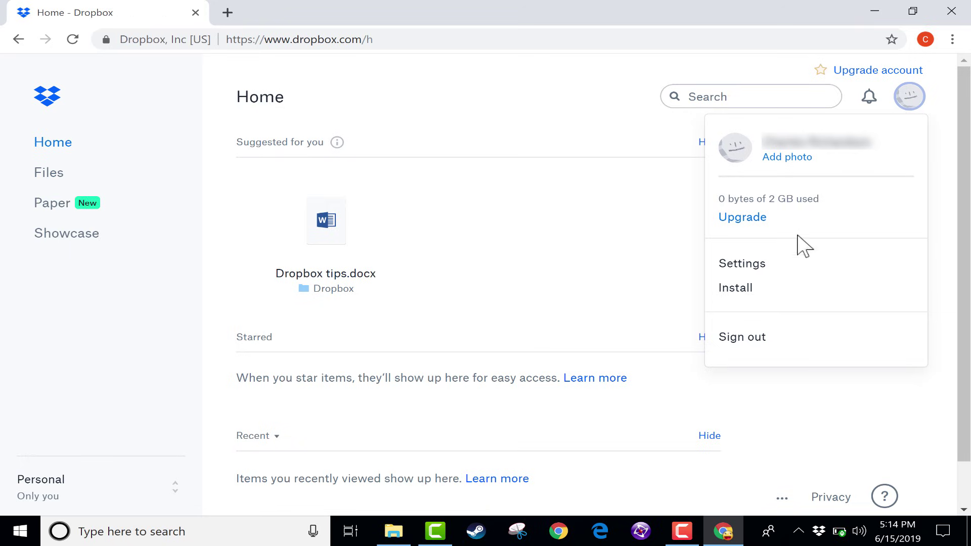
left_click(742, 266)
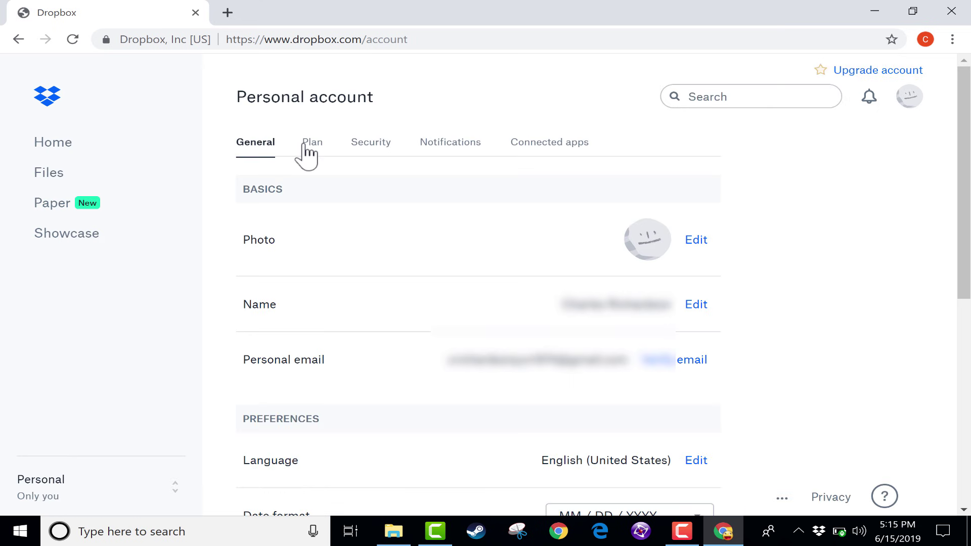
Step: Open the Plan tab and scroll to the invite-friends offer for up to 16 GB of free space
left_click(306, 147)
scroll(455, 297, "down", 2)
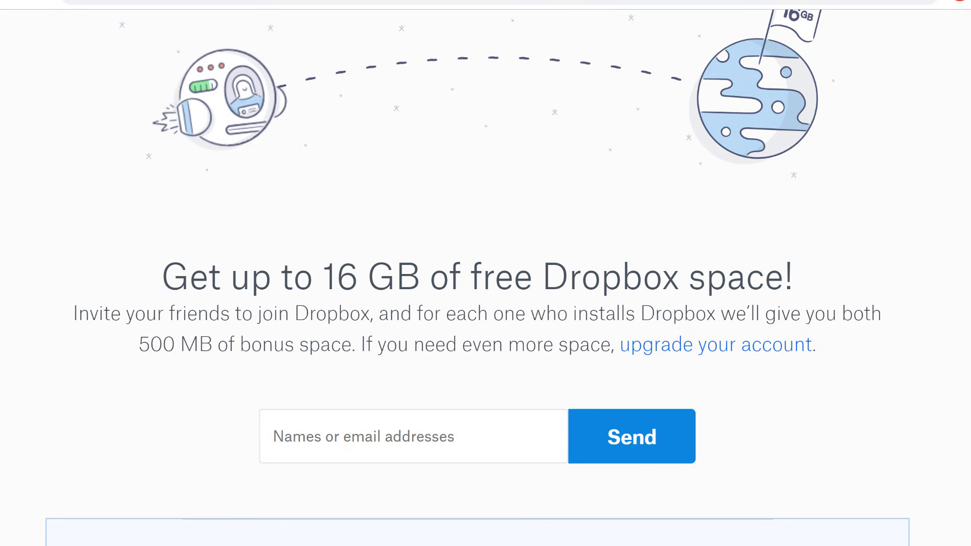
scroll(484, 306, "down", 3)
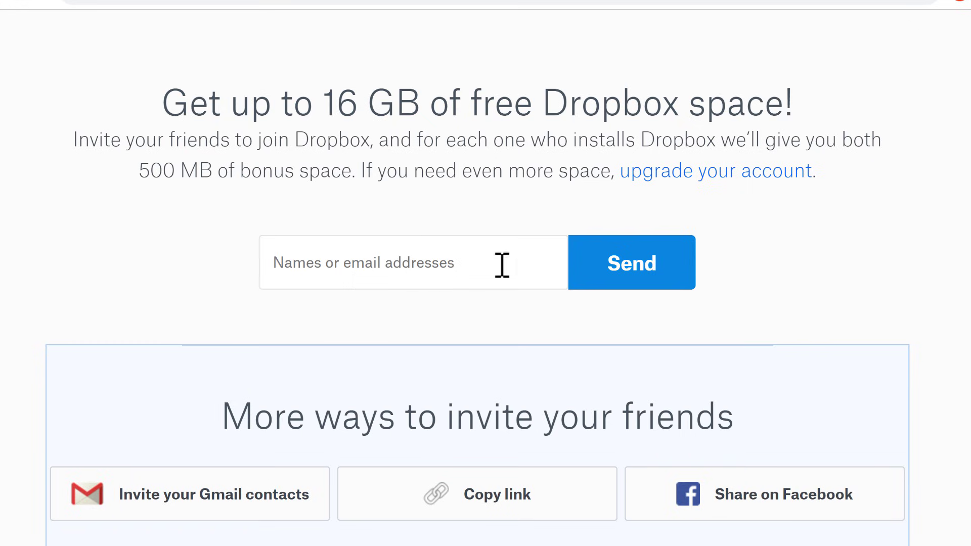
left_click(502, 265)
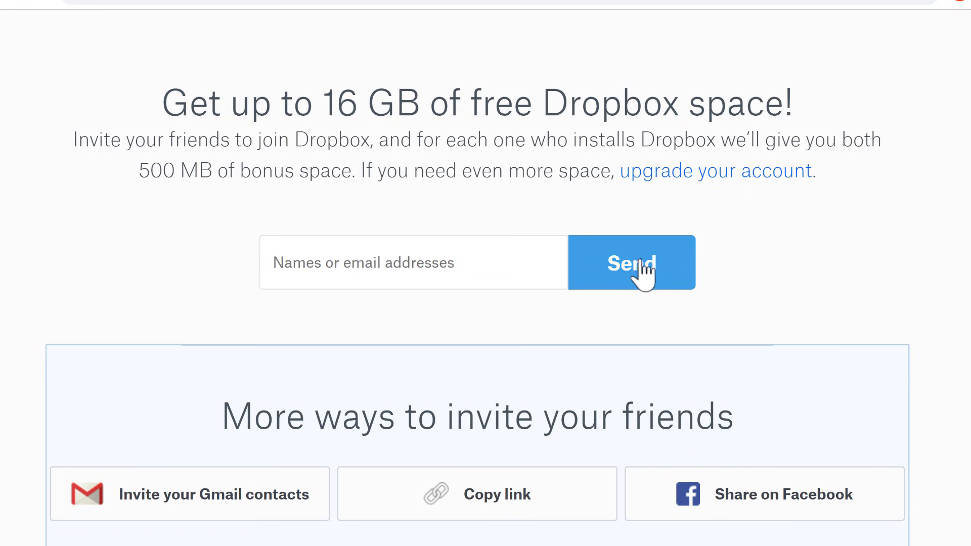
scroll(455, 314, "down", 5)
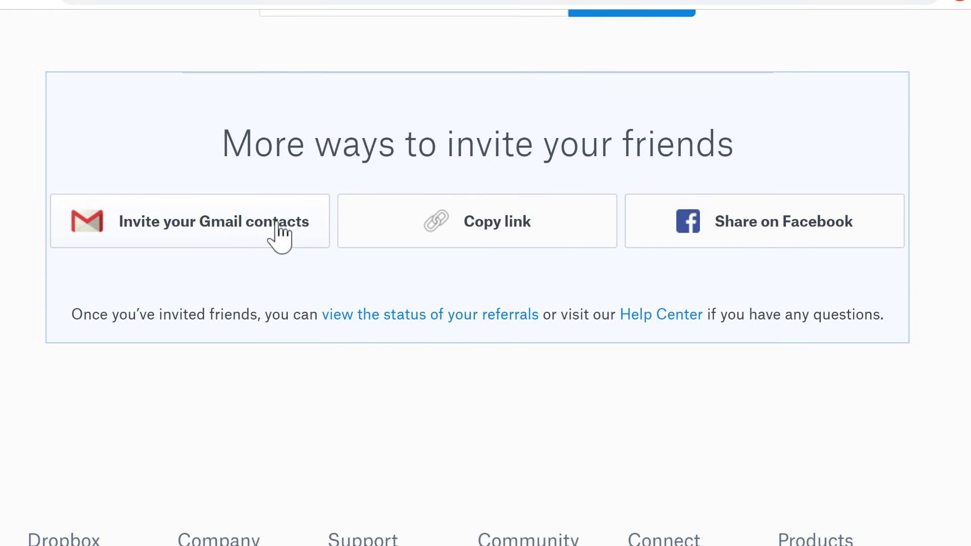
Step: Show the personal referral link via Copy link under More ways to invite your friends
left_click(507, 228)
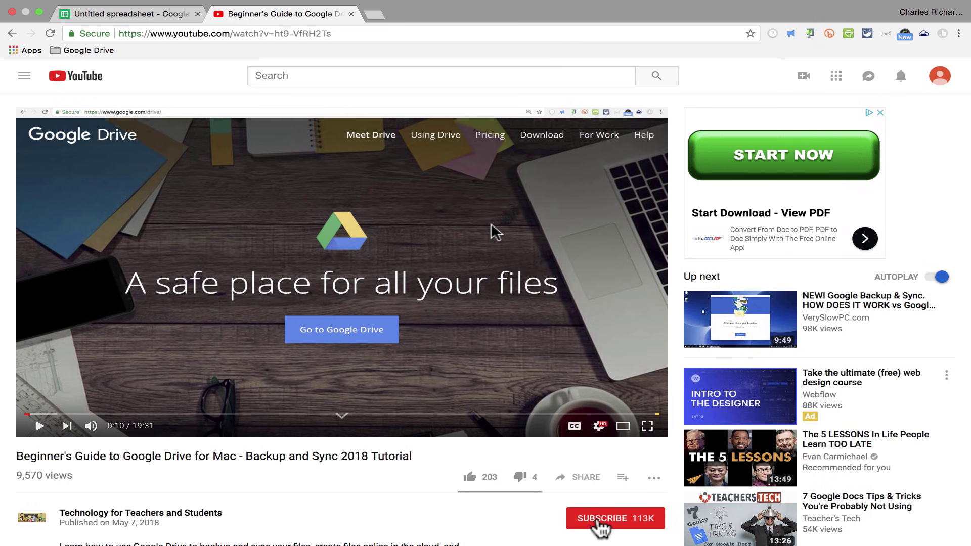
Step: Subscribe to Technology for Teachers and Students and turn on the bell for all new videos
left_click(596, 521)
scroll(662, 531, "down", 4)
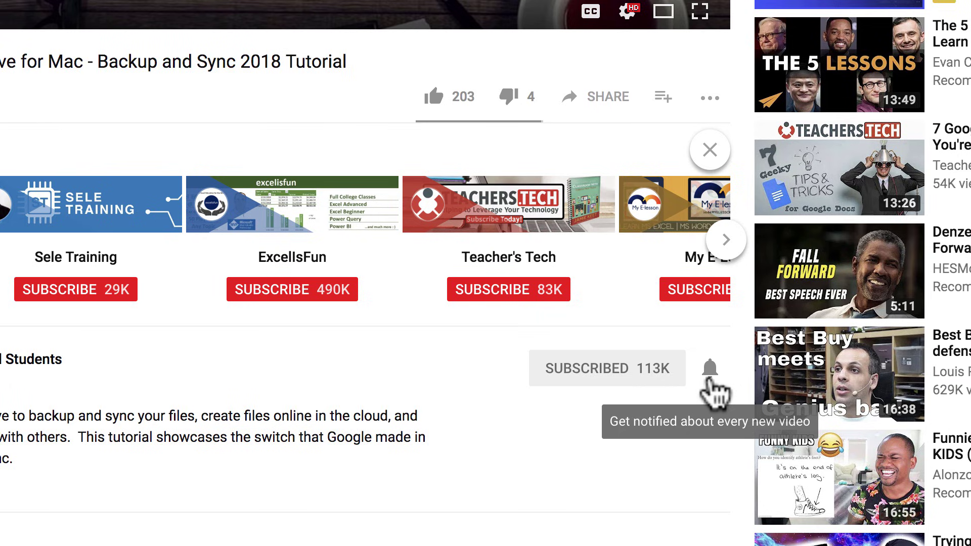
left_click(708, 380)
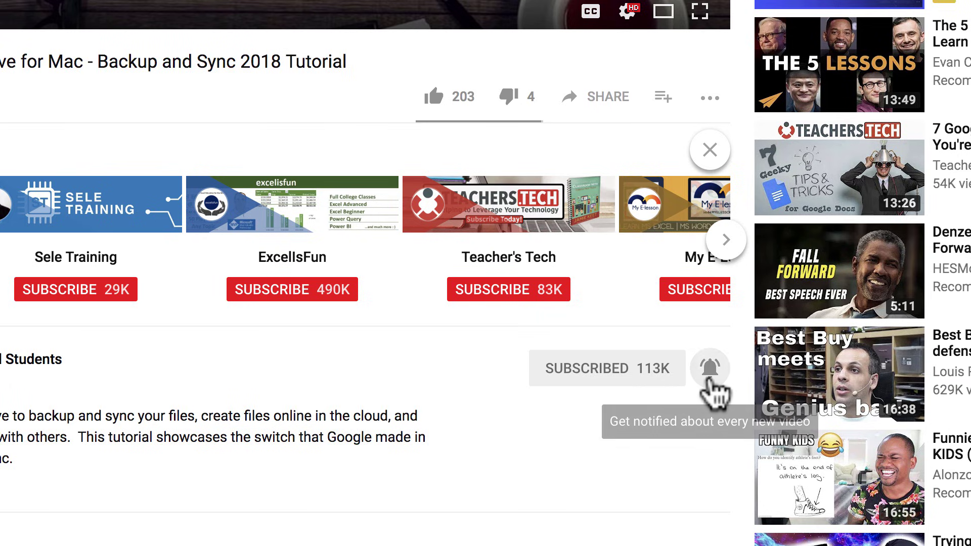